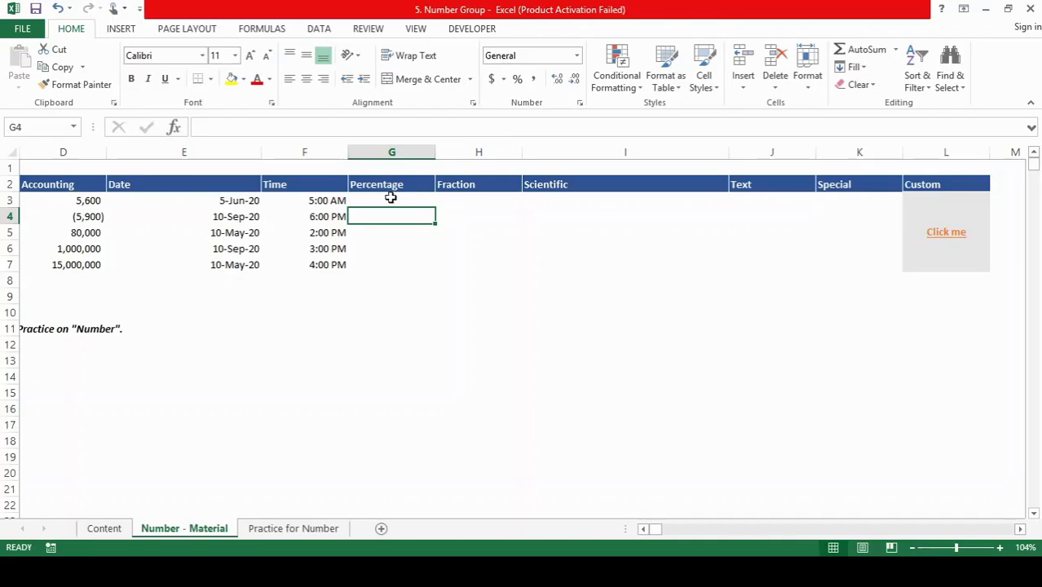
Step: Select G3:G7 and open Format Cells with the Percentage category at 2 decimal places
click(391, 197)
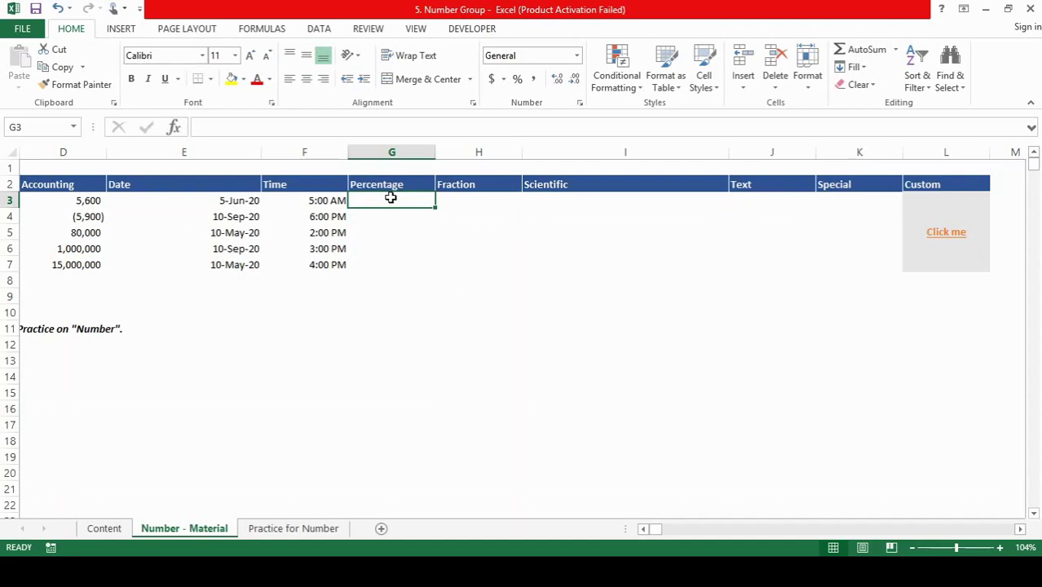
key(shift+Down)
key(shift+Down)
key(shift+Down)
key(shift+Down)
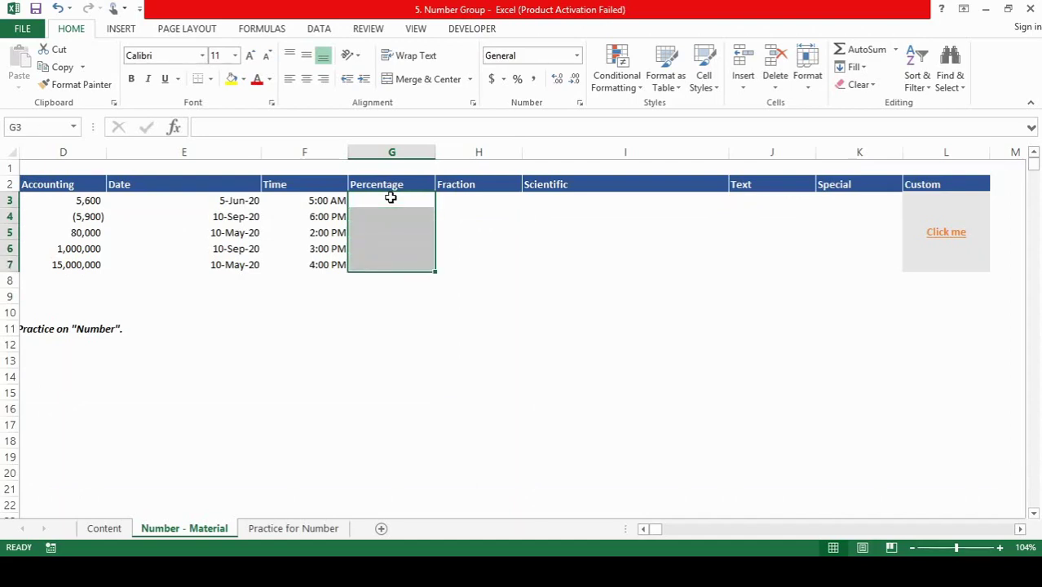
key(ctrl+1)
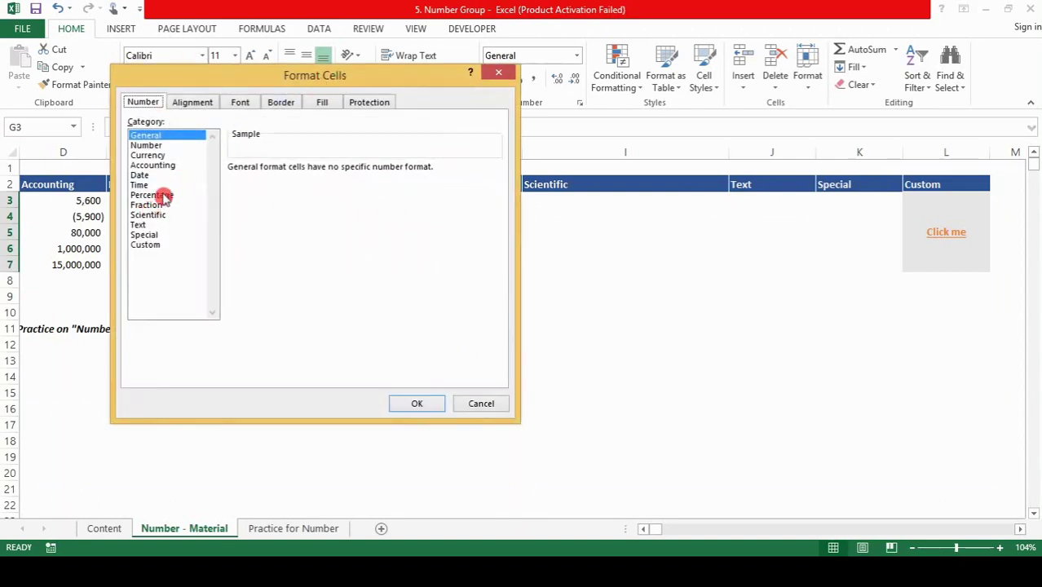
click(164, 195)
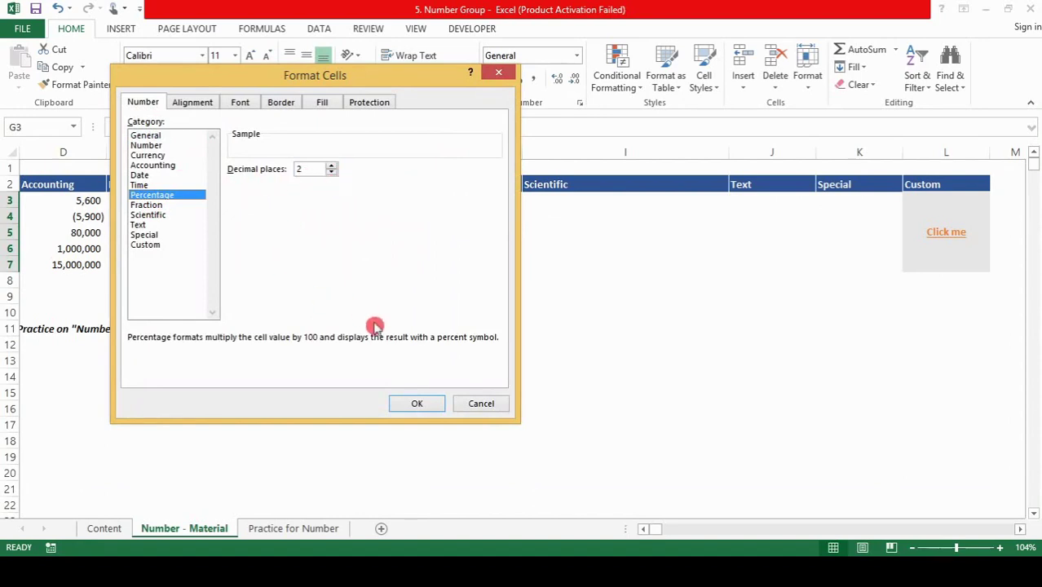
Step: Cancel Format Cells and apply Percent Style to G3:G7 instead
click(480, 404)
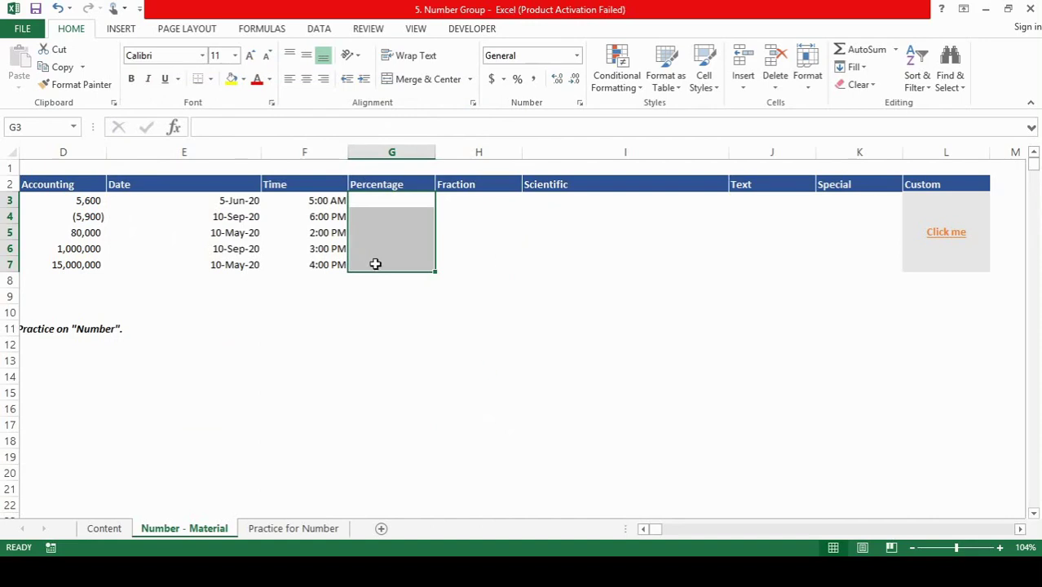
click(517, 80)
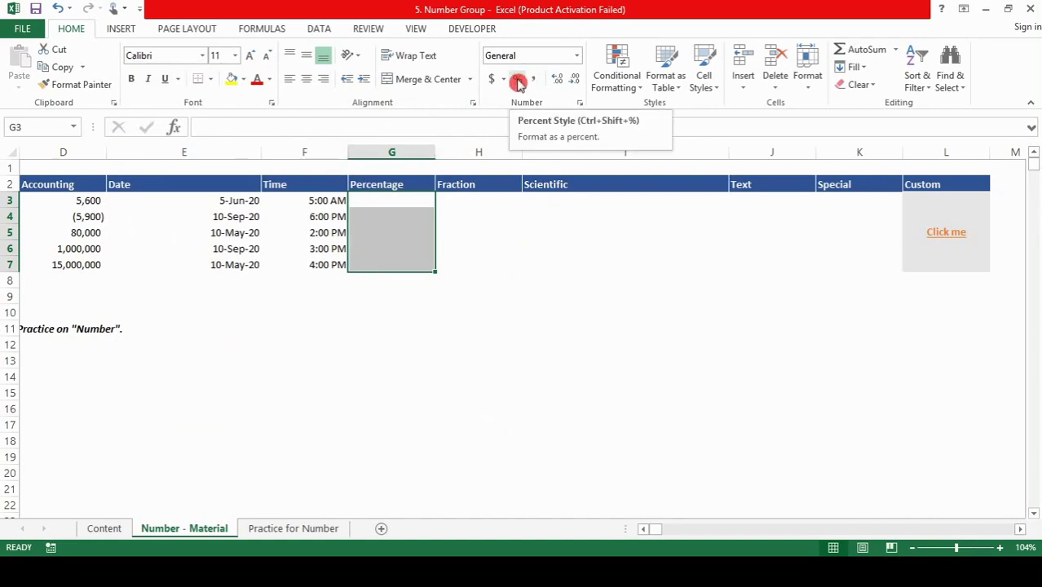
click(519, 81)
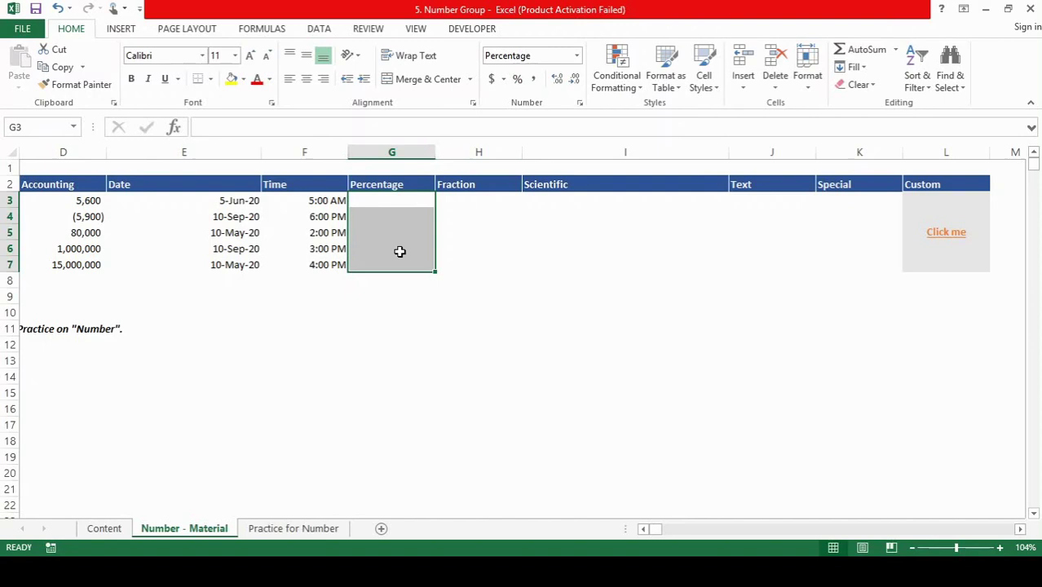
Step: Enter 10, 15, 20, 40 and 50 into G3:G7 as percentages
text(10)
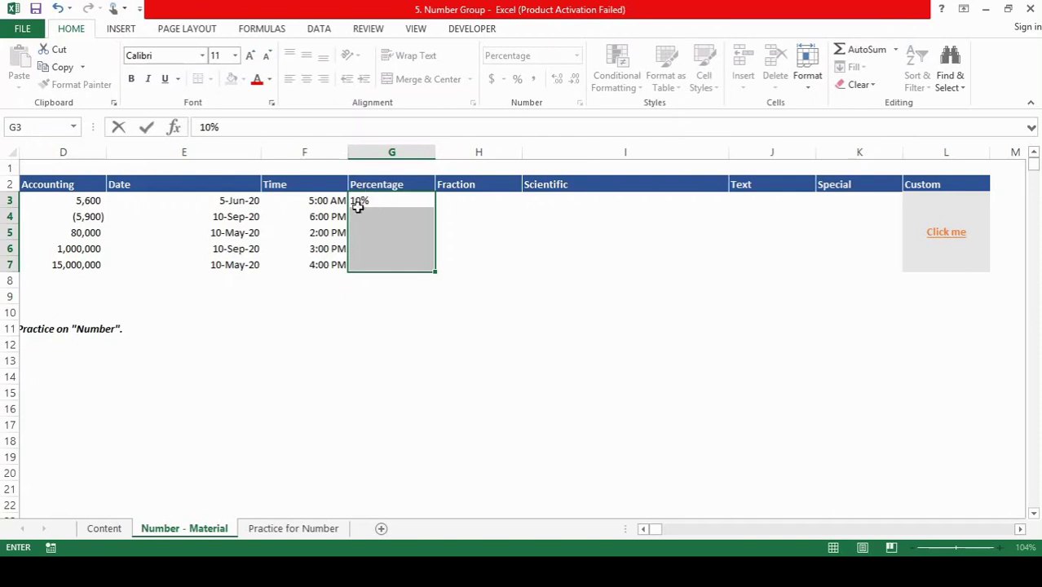
key(Escape)
key(Return)
text(15)
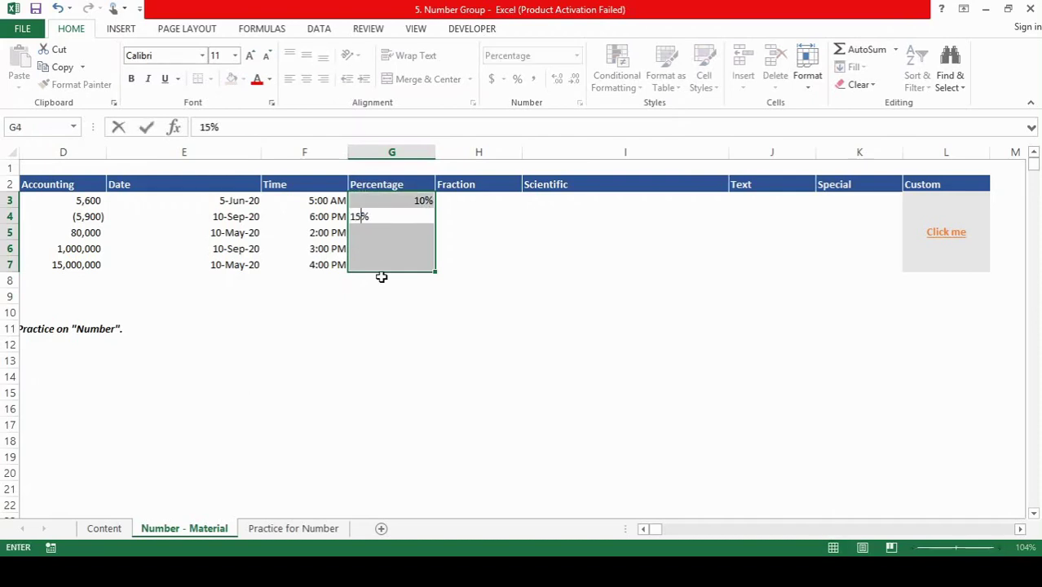
key(Return)
text(20)
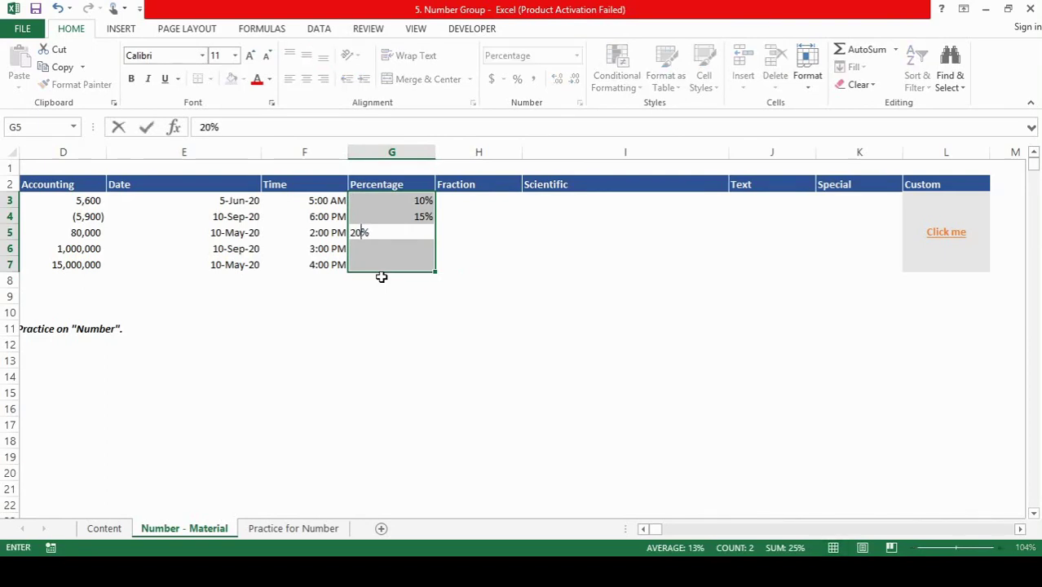
key(Return)
text(40)
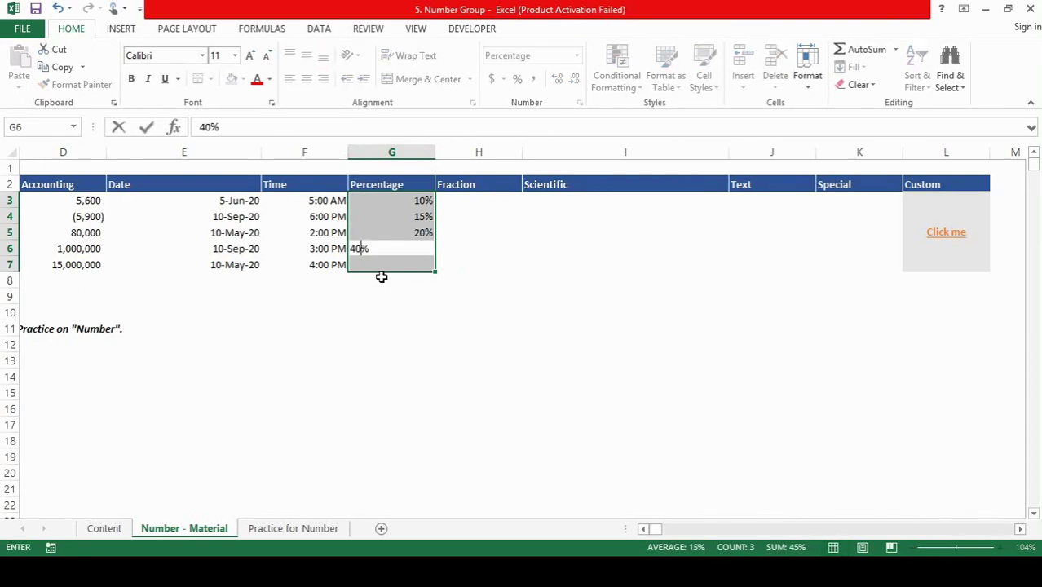
key(Return)
text(50)
key(Return)
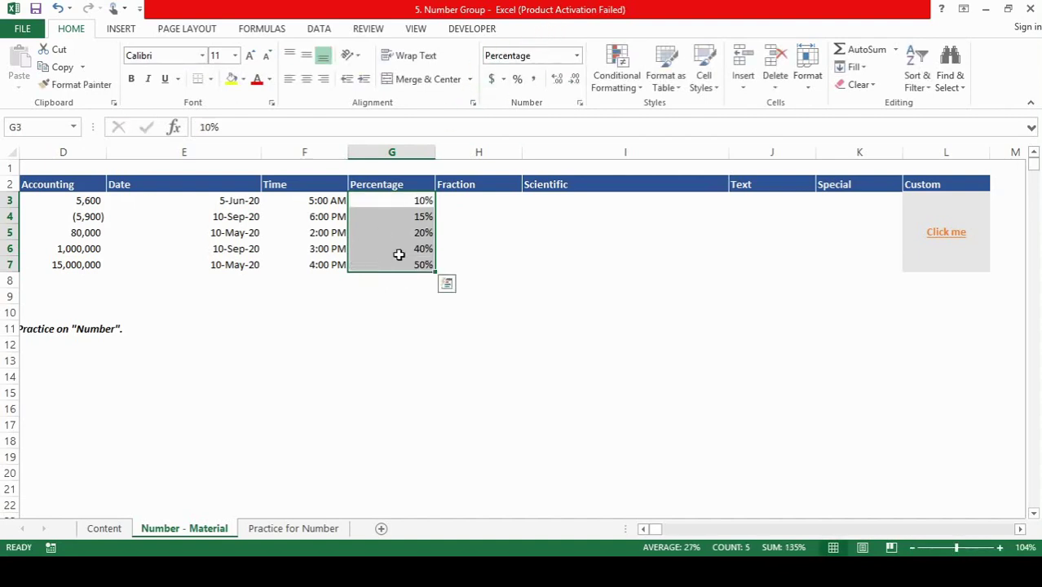
Step: Give the G3:G7 percentages 2 decimal places, showing 10.00% through 50.00%
key(ctrl+1)
drag(453, 81, 864, 105)
click(744, 188)
click(744, 187)
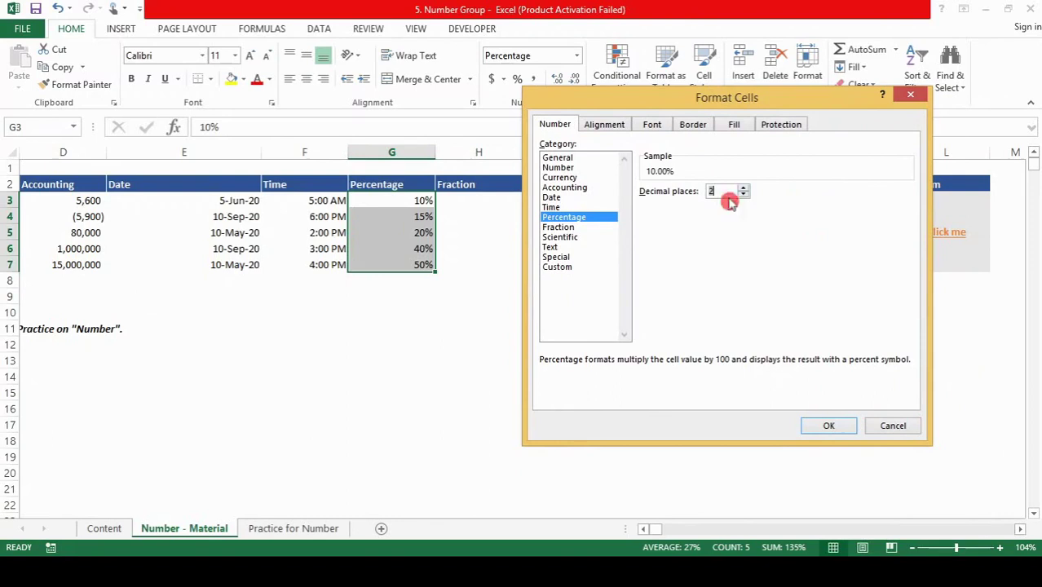
click(829, 428)
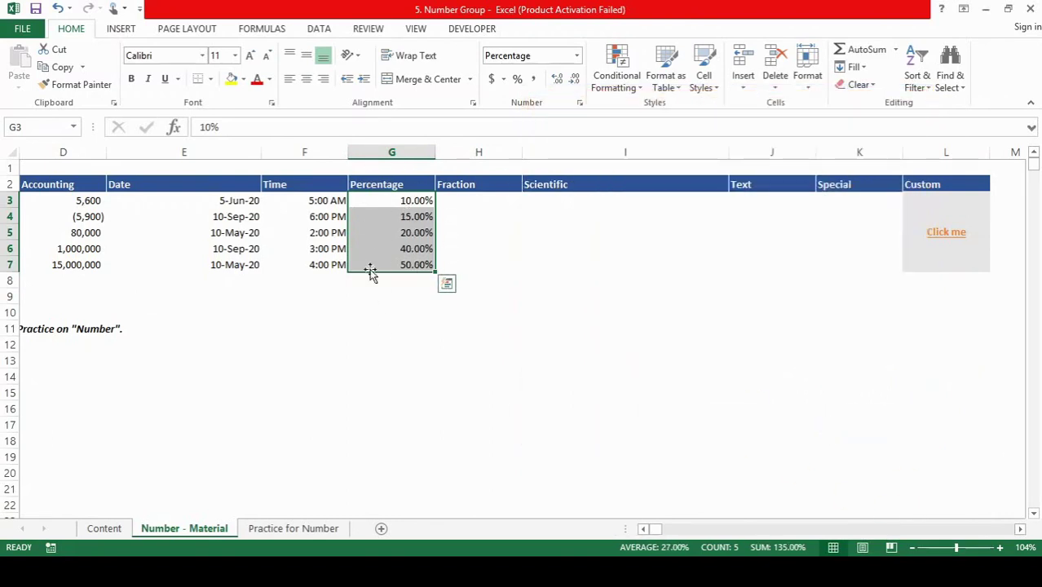
Step: Format H3:H7 as Fraction, up to one digit (1/4)
click(459, 202)
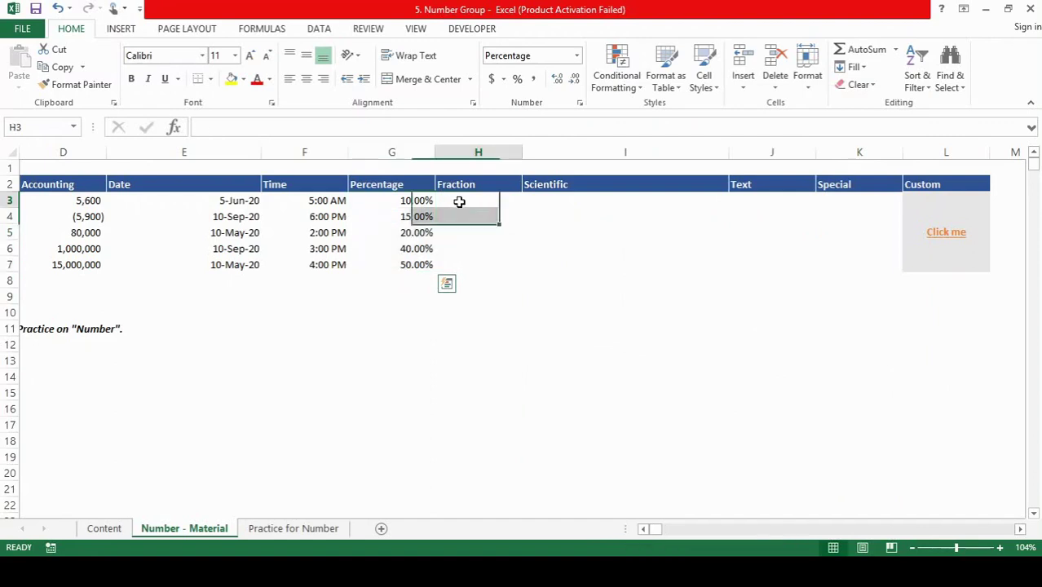
key(shift+Down)
key(shift+Down)
key(shift+Down)
key(shift+Down)
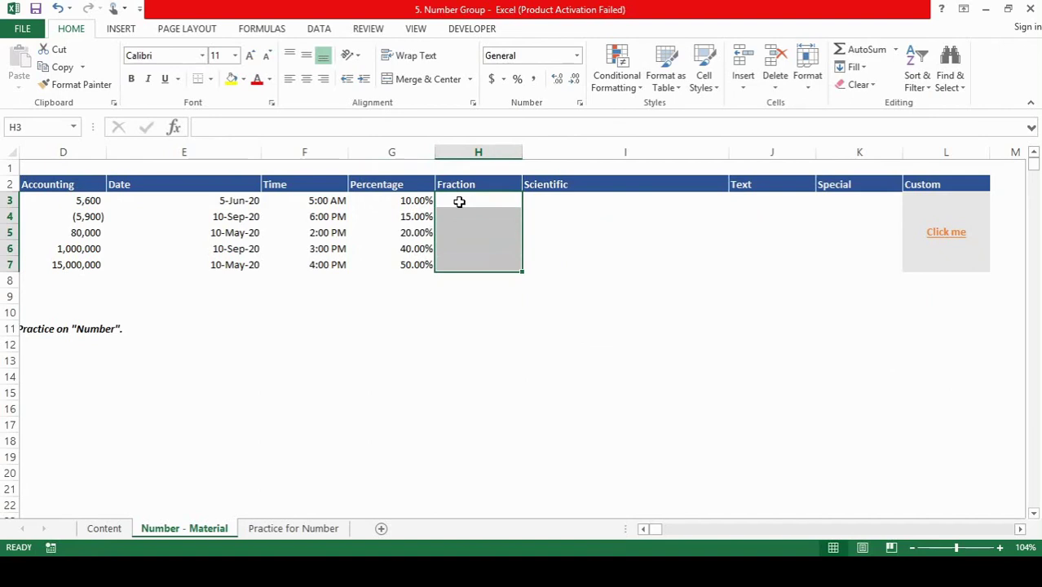
key(ctrl+1)
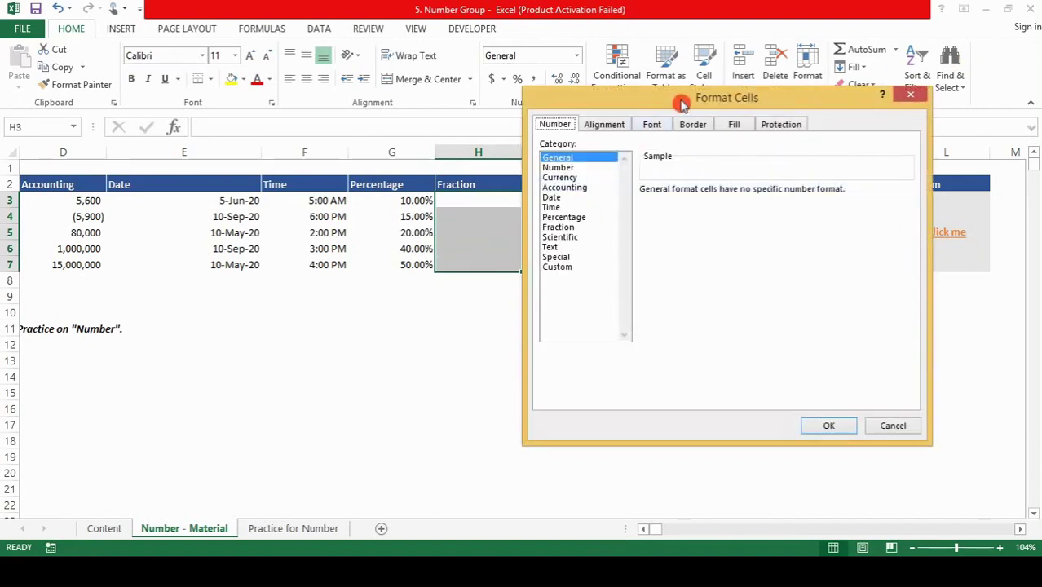
drag(677, 98, 743, 77)
click(617, 204)
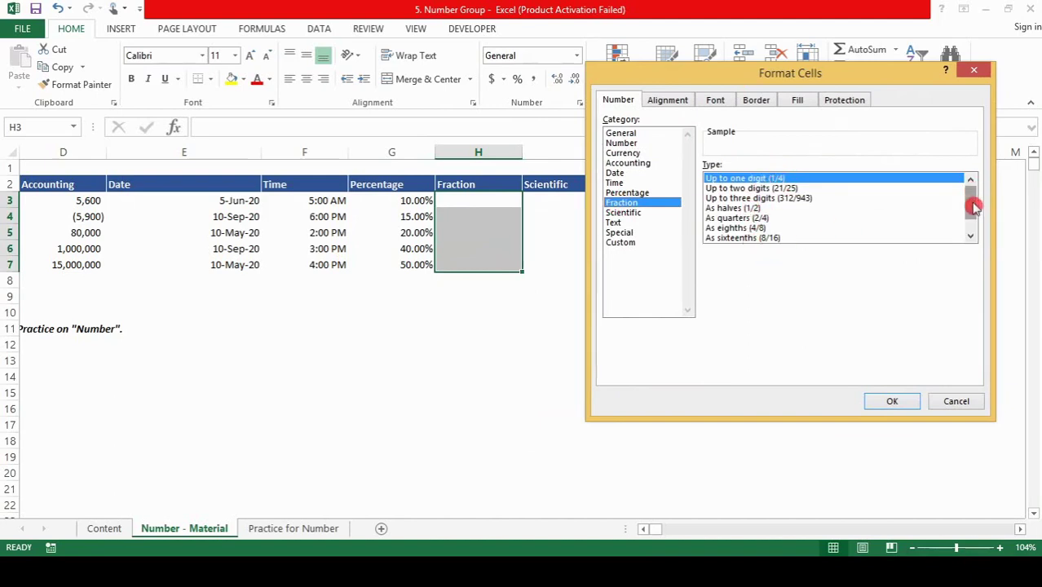
drag(973, 207, 973, 198)
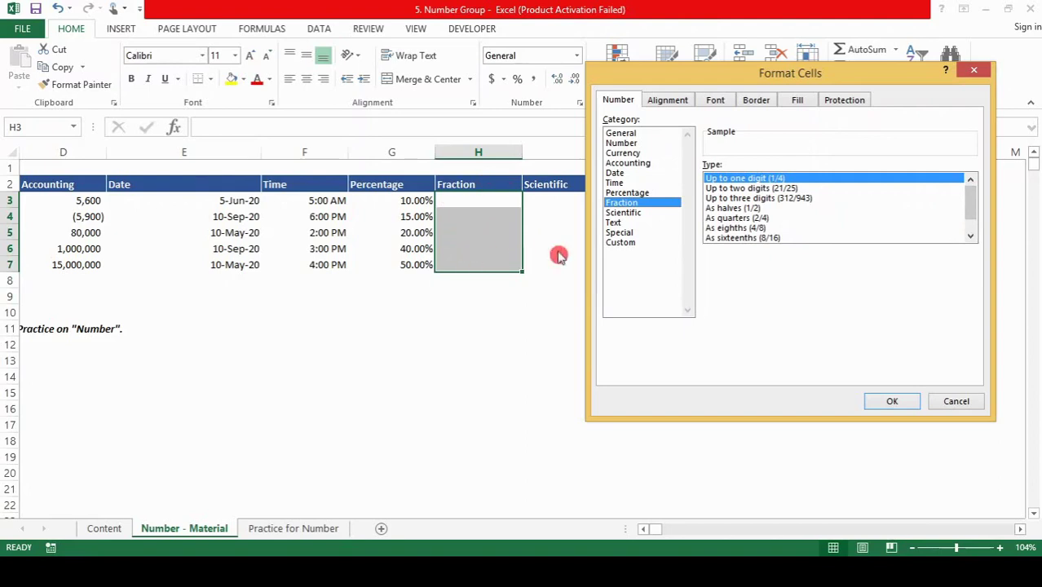
click(892, 403)
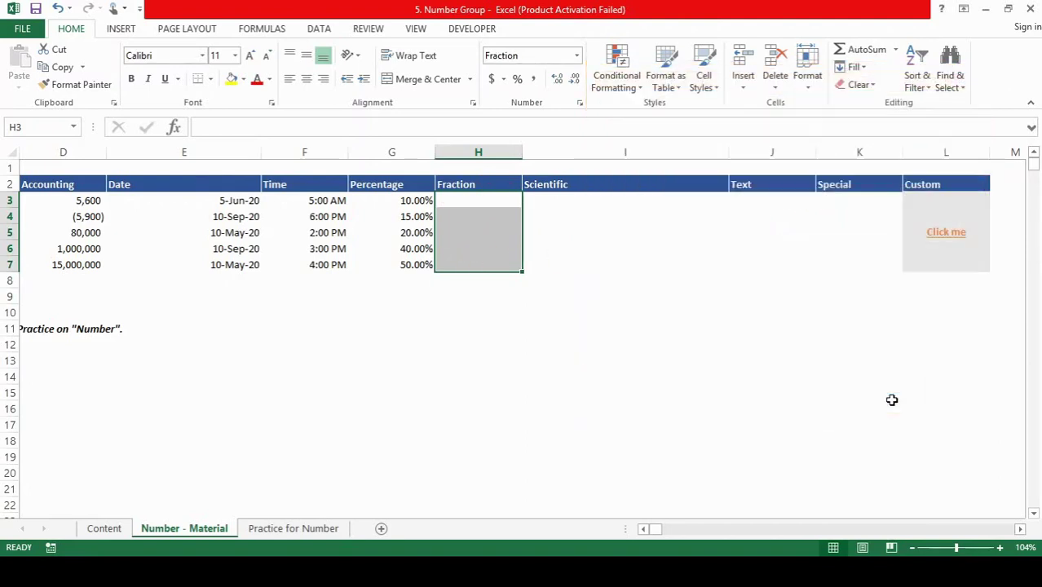
Step: Enter .5, .25, .75, .6 and .2 into H3:H7, displayed as 1/2, 1/4, 3/4, 3/5, 1/5
text(.5)
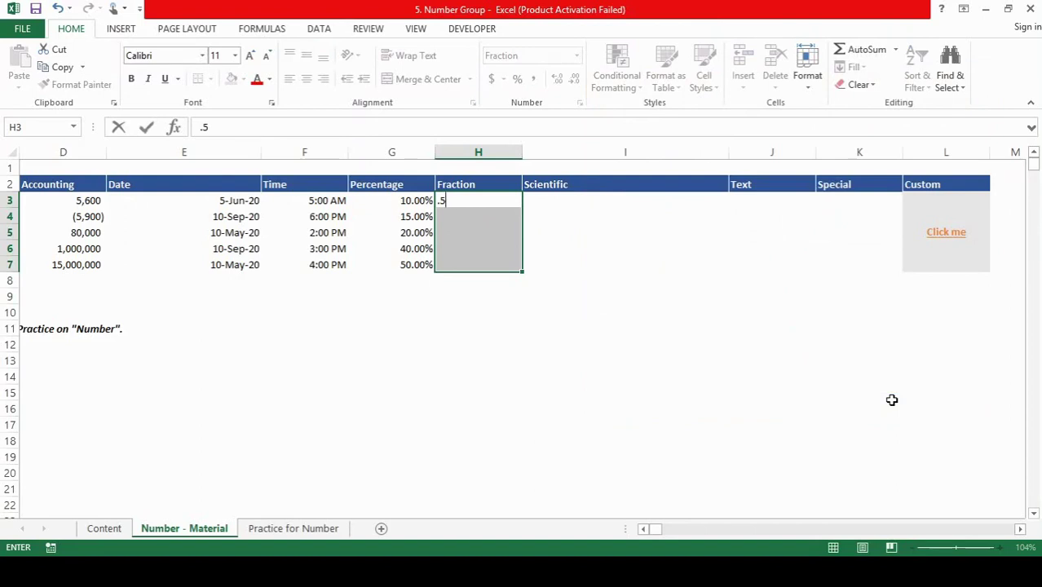
key(Return)
text(.25)
key(Return)
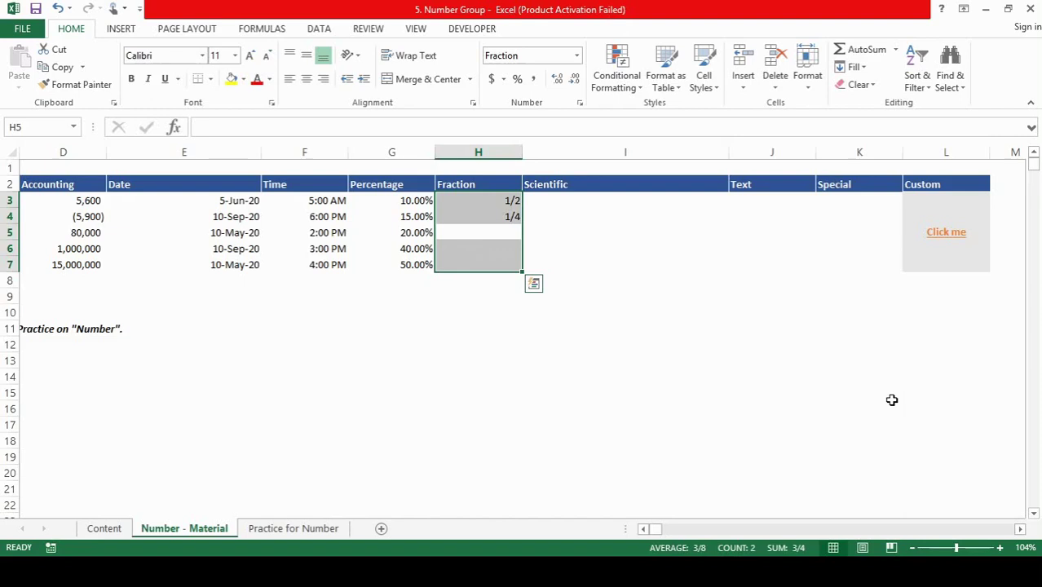
text(.75)
key(Return)
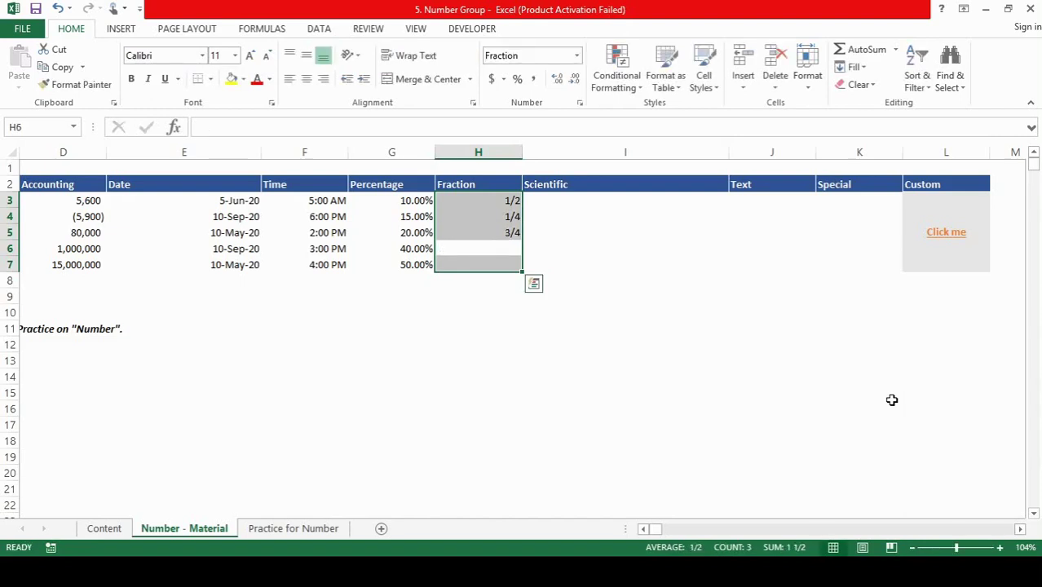
text(.6)
key(Return)
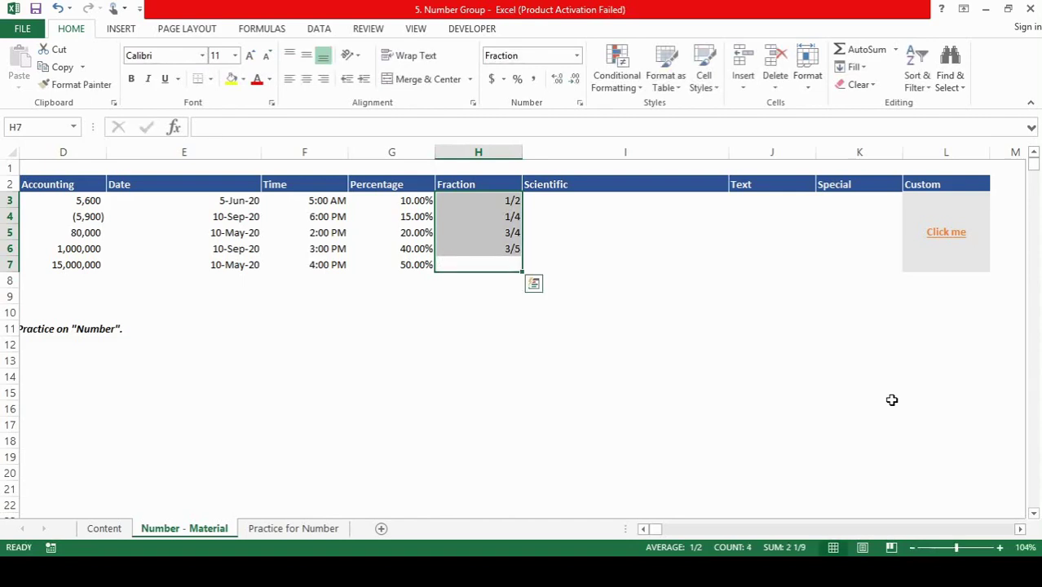
text(.2)
key(Return)
Step: Apply the Scientific number format with 2 decimal places to I3:I7
key(Right)
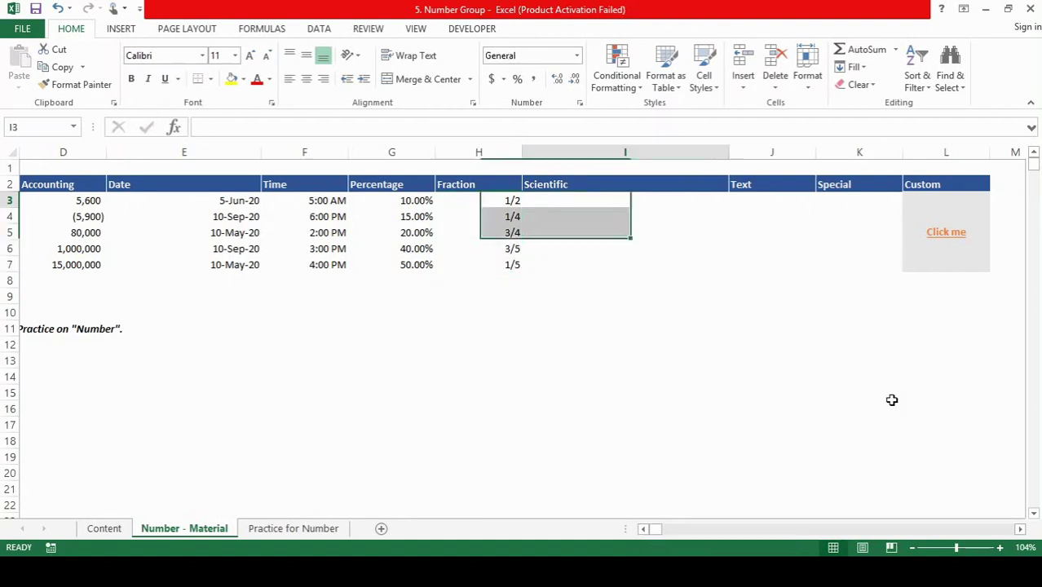
key(shift+Down)
key(shift+Down)
key(shift+Down)
key(shift+Down)
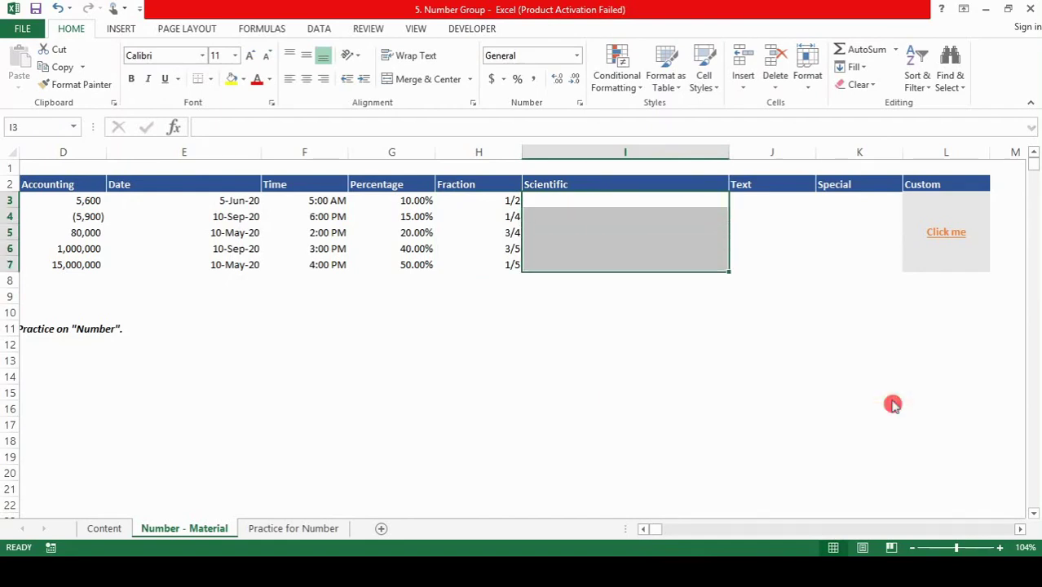
key(ctrl+1)
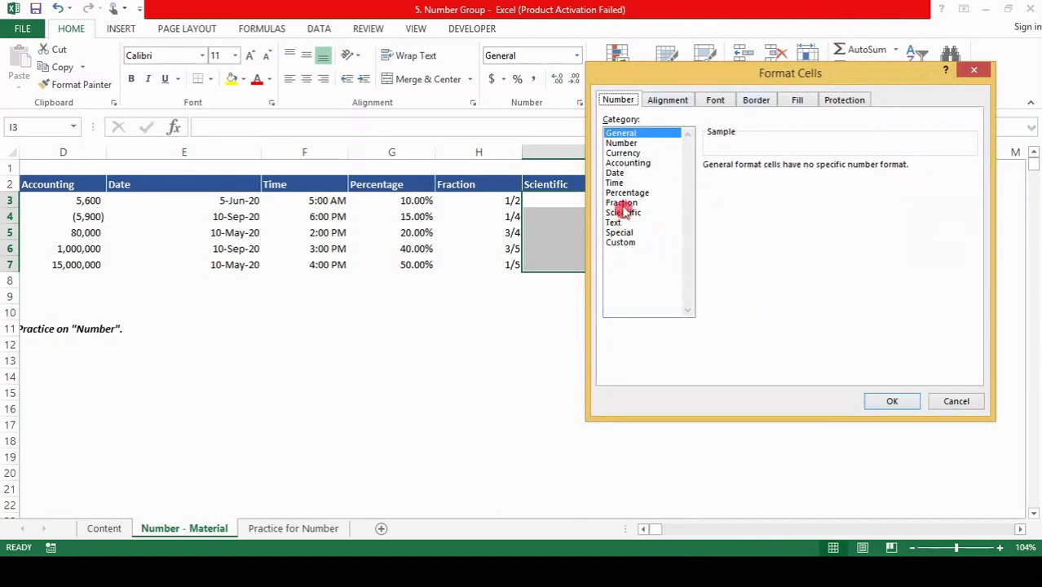
drag(802, 74, 309, 196)
click(127, 335)
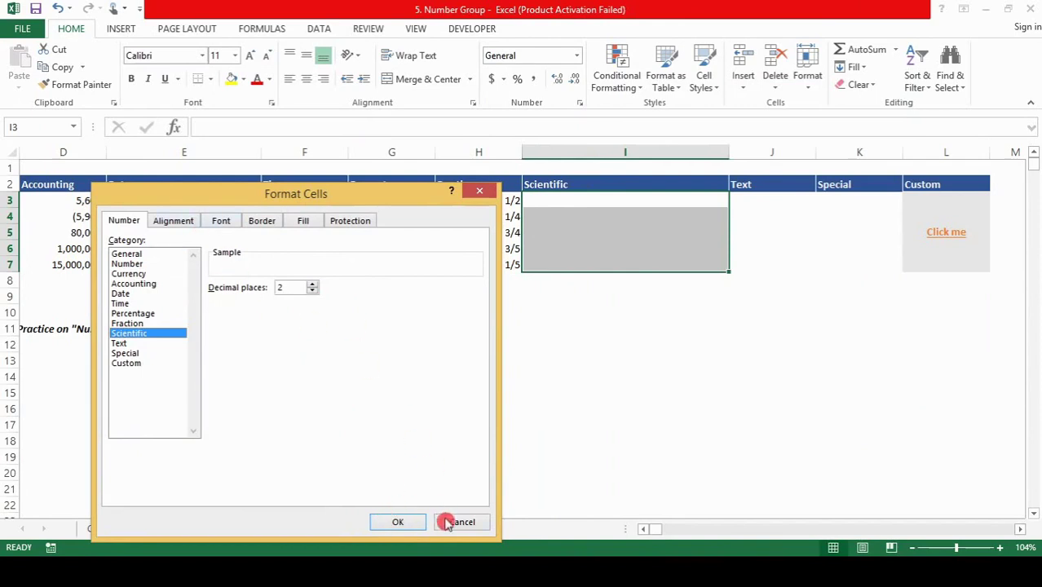
click(398, 523)
text(458888889)
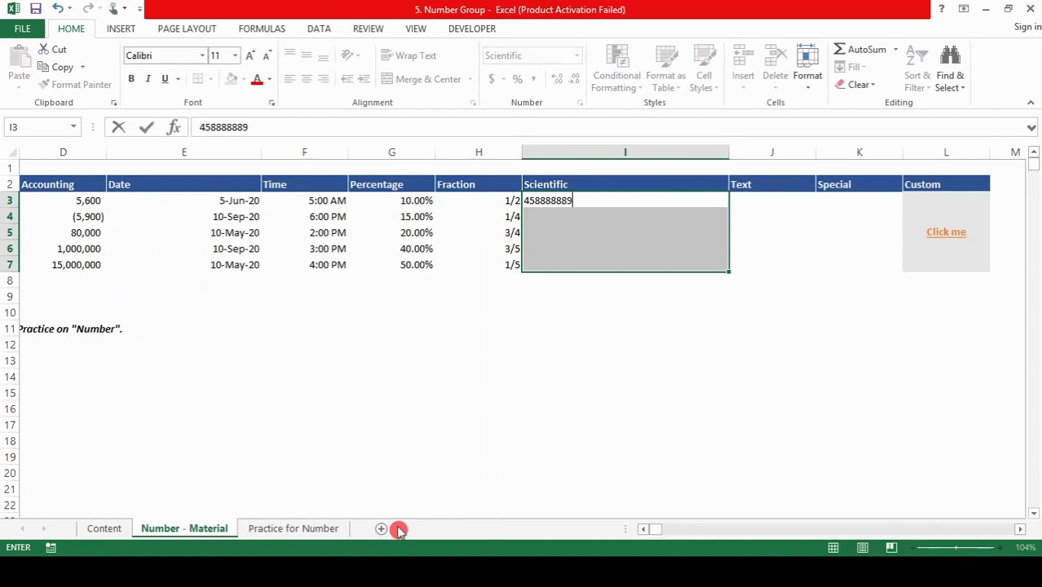
key(Return)
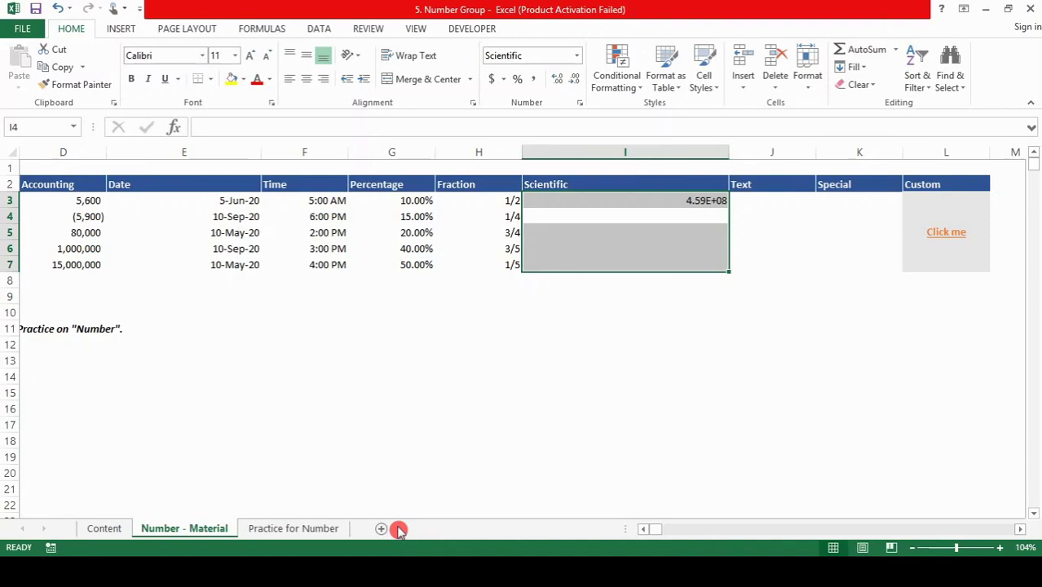
text(123)
key(Return)
text(90)
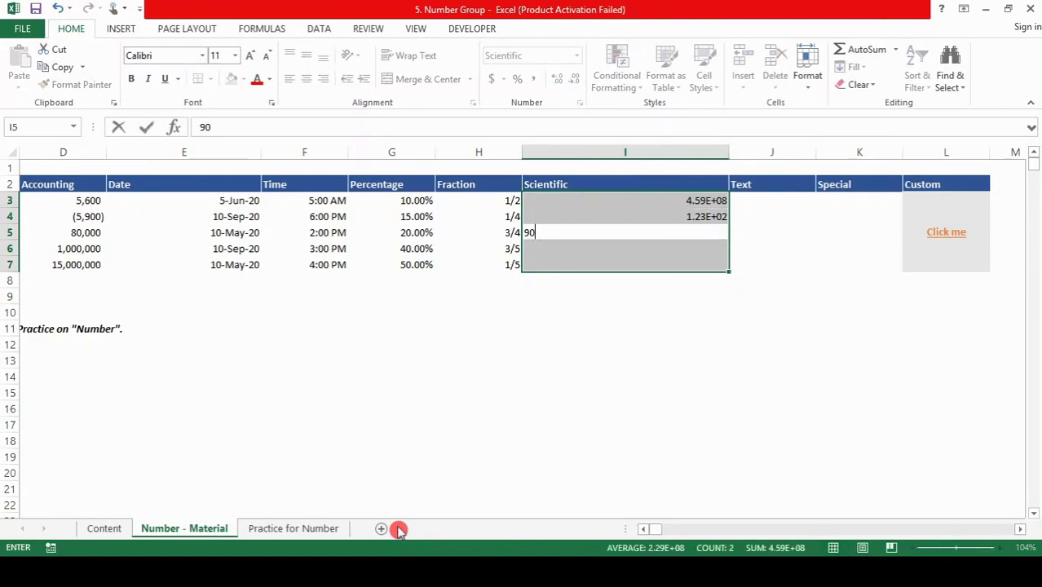
key(Return)
text(1)
key(Return)
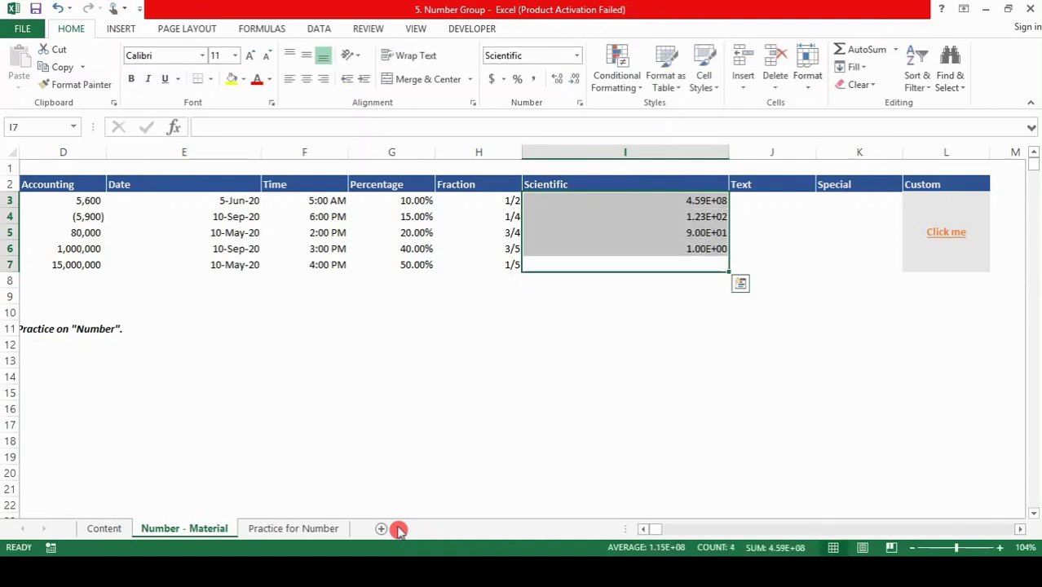
text(900000000000000)
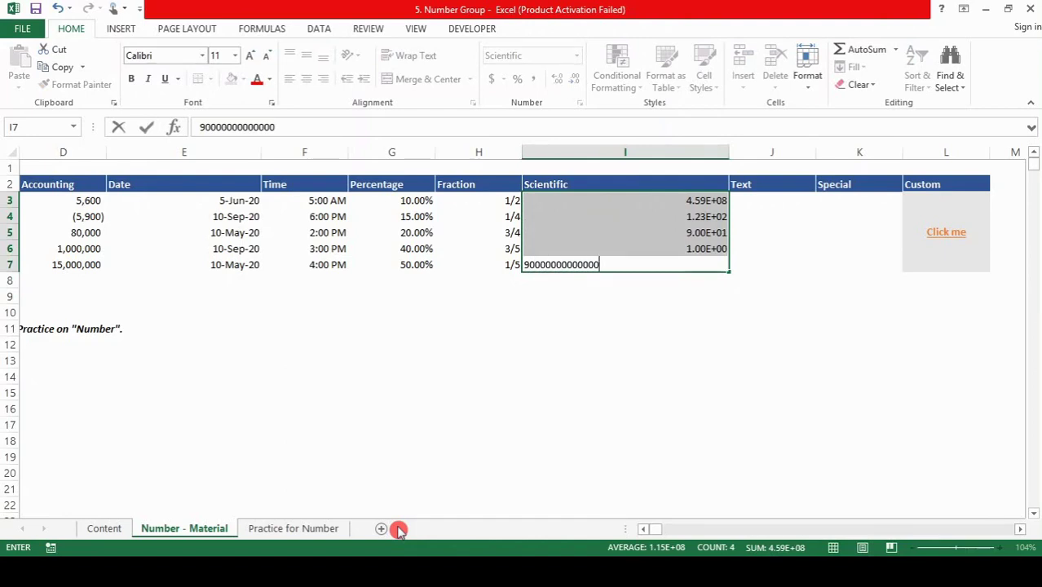
key(Return)
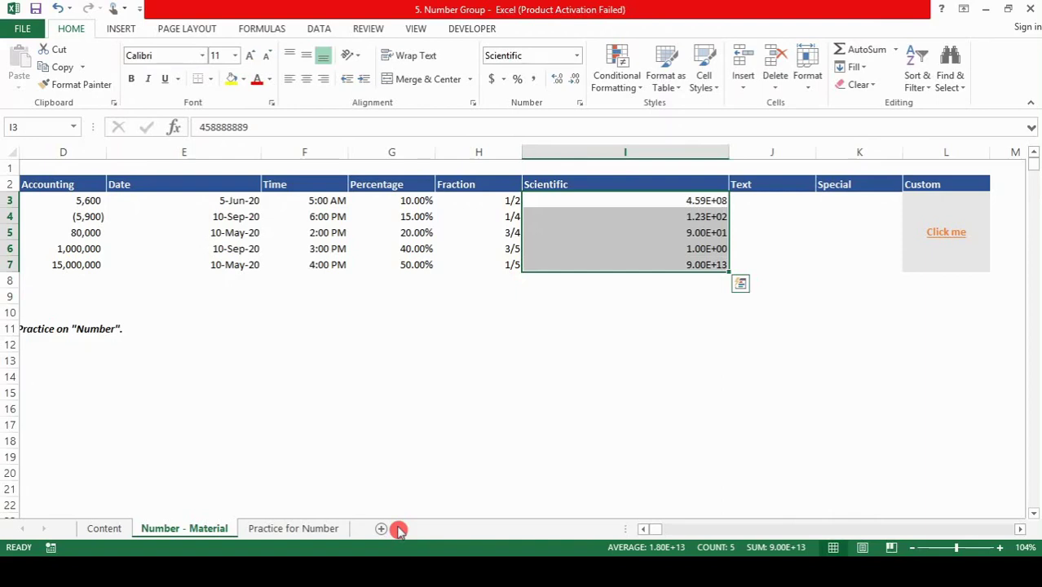
Step: Select J3:J7 and apply the Text number format
key(Right)
key(shift+Down)
key(shift+Down)
key(shift+Down)
key(shift+Down)
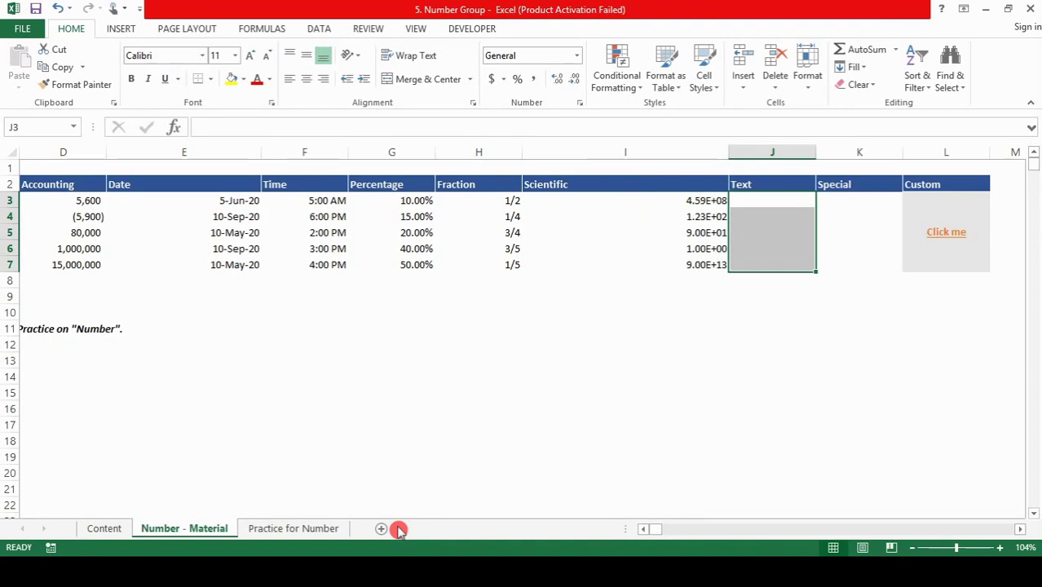
key(ctrl+1)
click(123, 345)
click(401, 522)
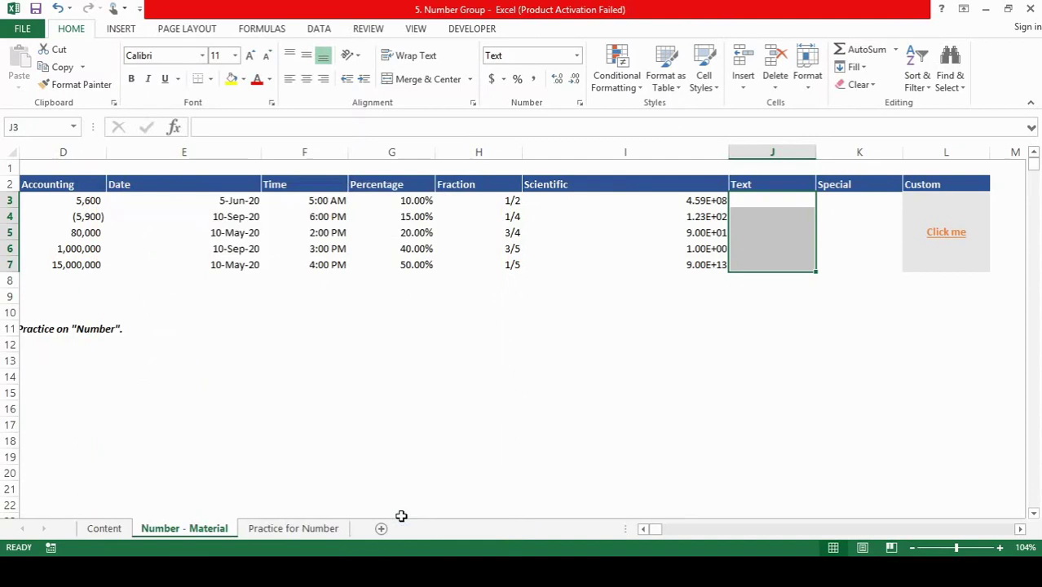
Step: Enter 5600, 6700, 700, 12000 and 600000 into J3:J7 as text
text(5600)
key(Return)
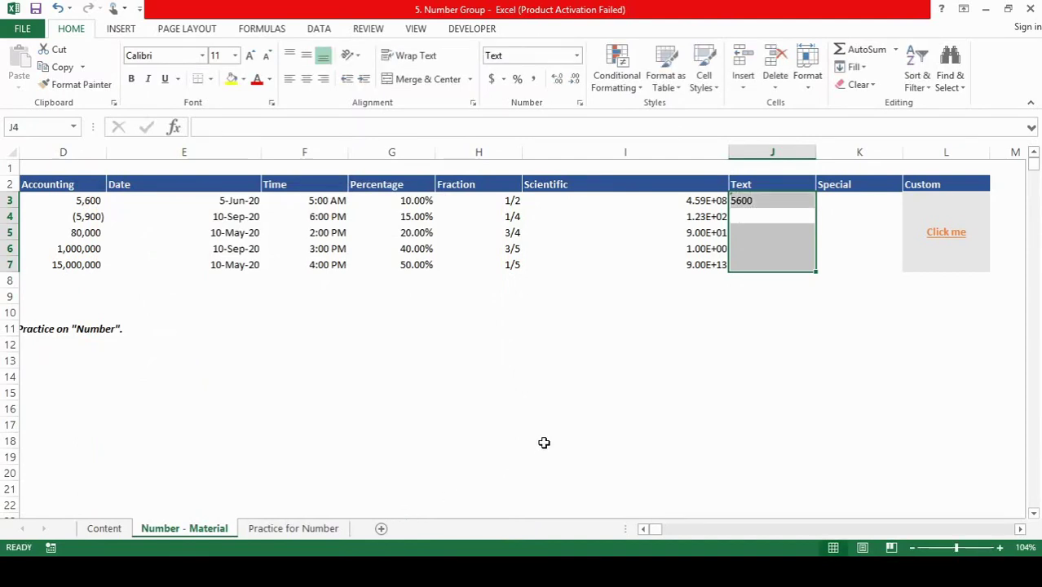
text(6700)
key(Return)
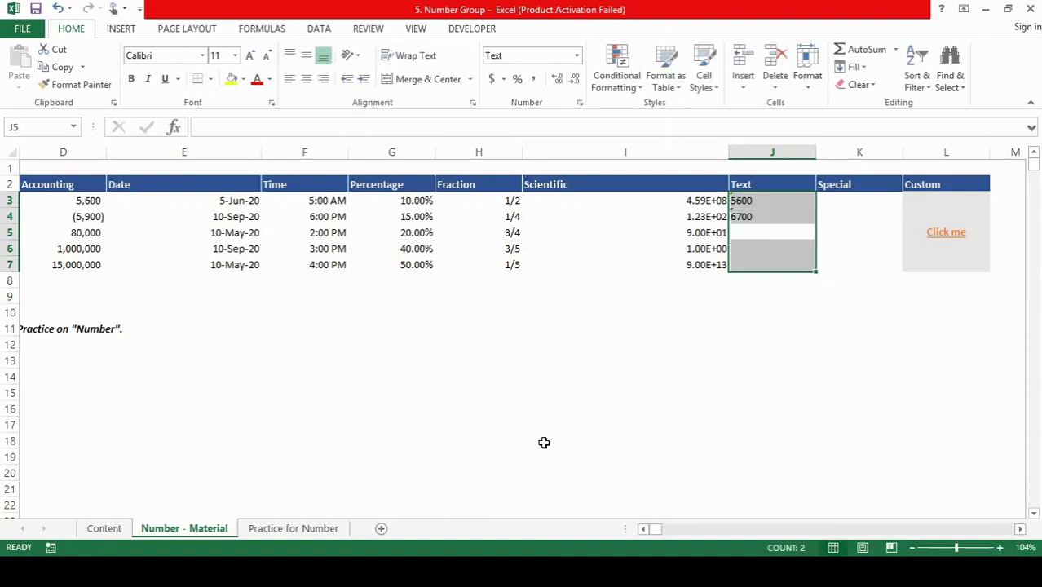
text(700)
key(Return)
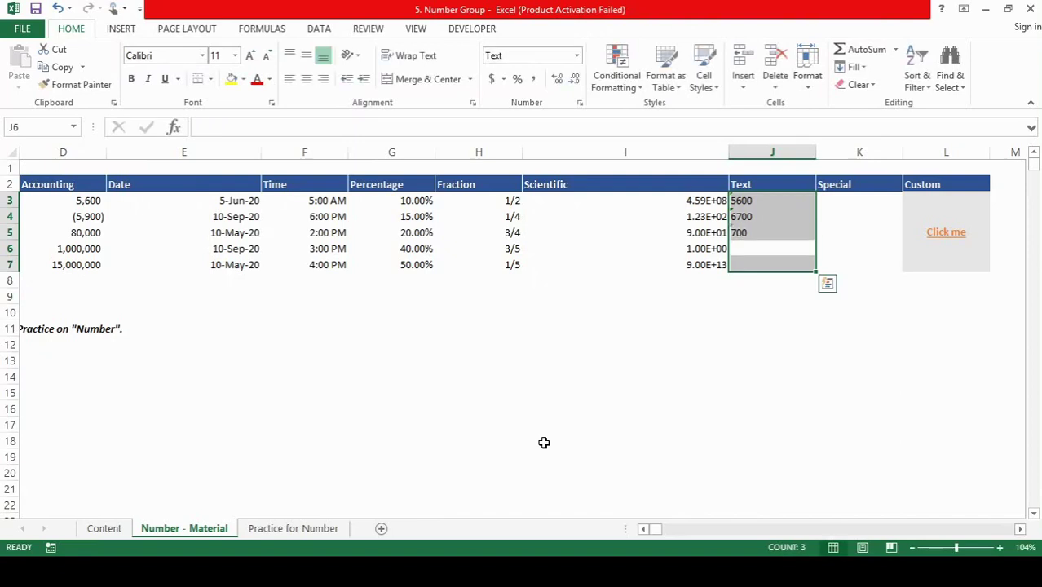
text(12000)
key(Return)
text(600000)
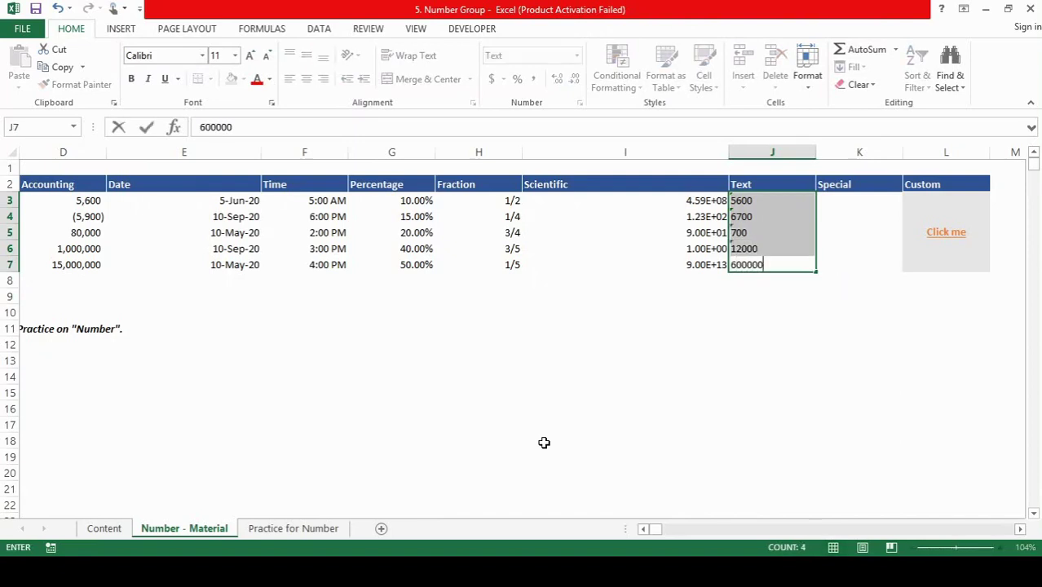
key(Return)
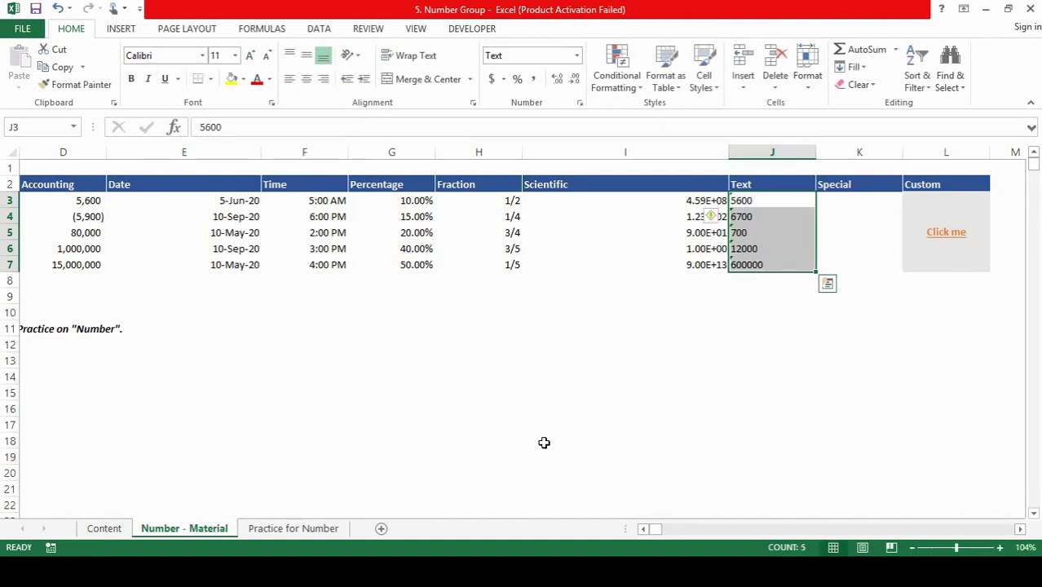
key(shift+BackSpace)
Step: Check J3's number-stored-as-text warning, then view J3:J7's Text category in Format Cells
click(713, 203)
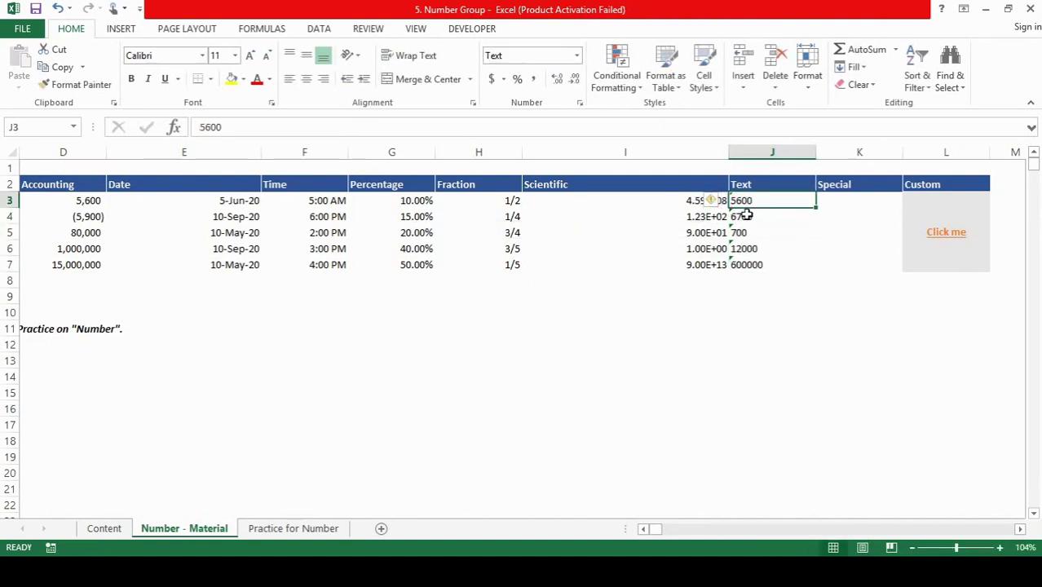
click(747, 215)
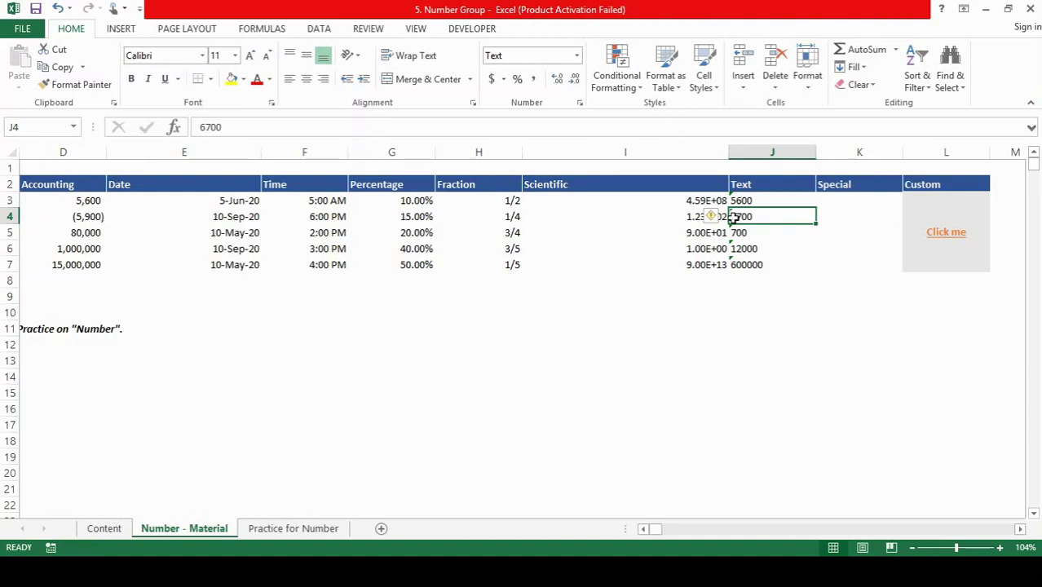
drag(744, 204, 745, 265)
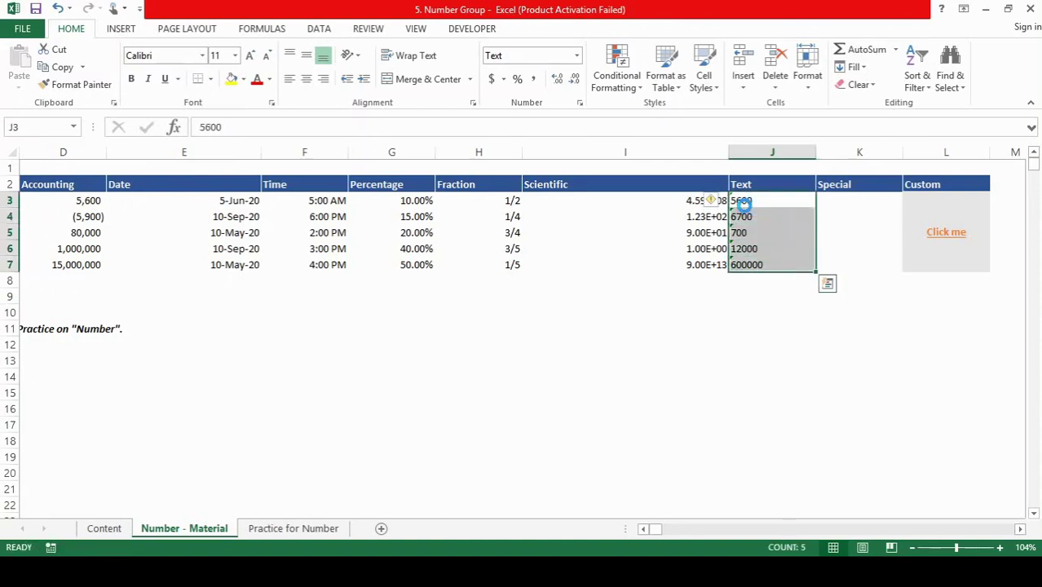
key(ctrl+1)
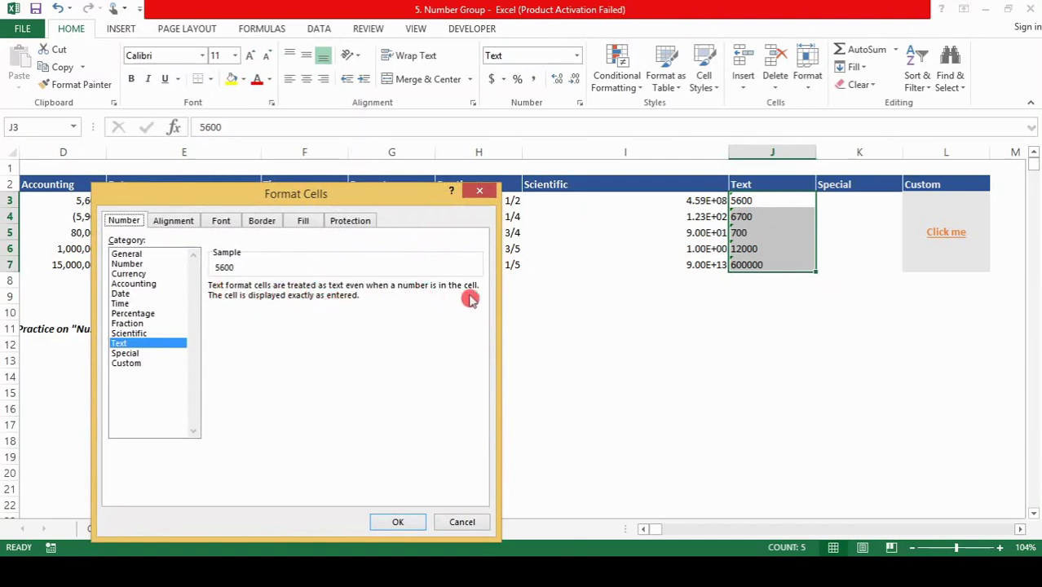
Step: Keep the Text format and enter =J3+J4 in I11, which then shows as literal text
click(398, 523)
double_click(561, 332)
text(=)
key(Right)
key(Up)
key(Up)
key(Up)
key(Up)
key(Up)
key(Up)
key(Up)
key(Up)
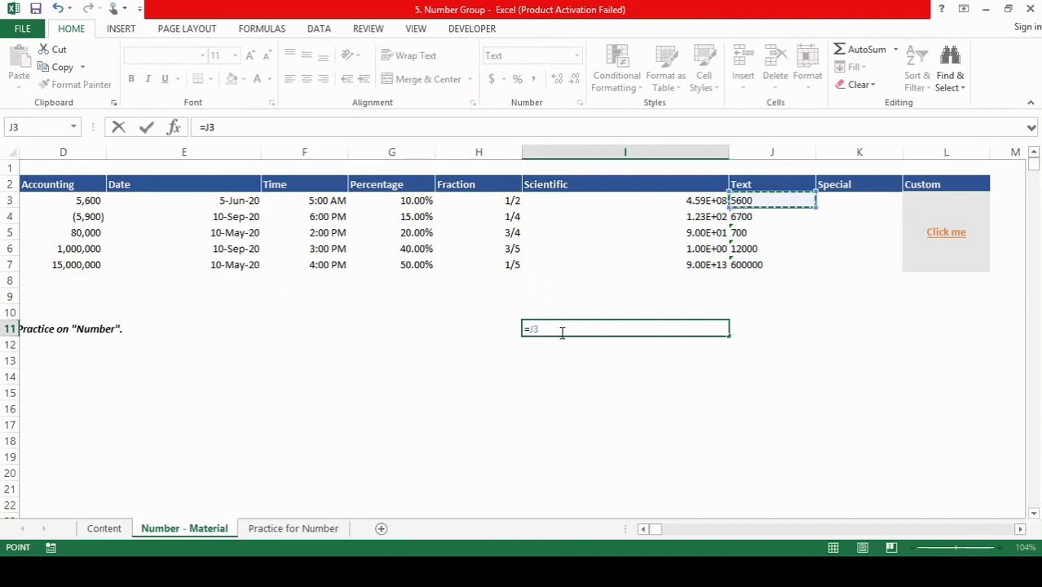
text(+)
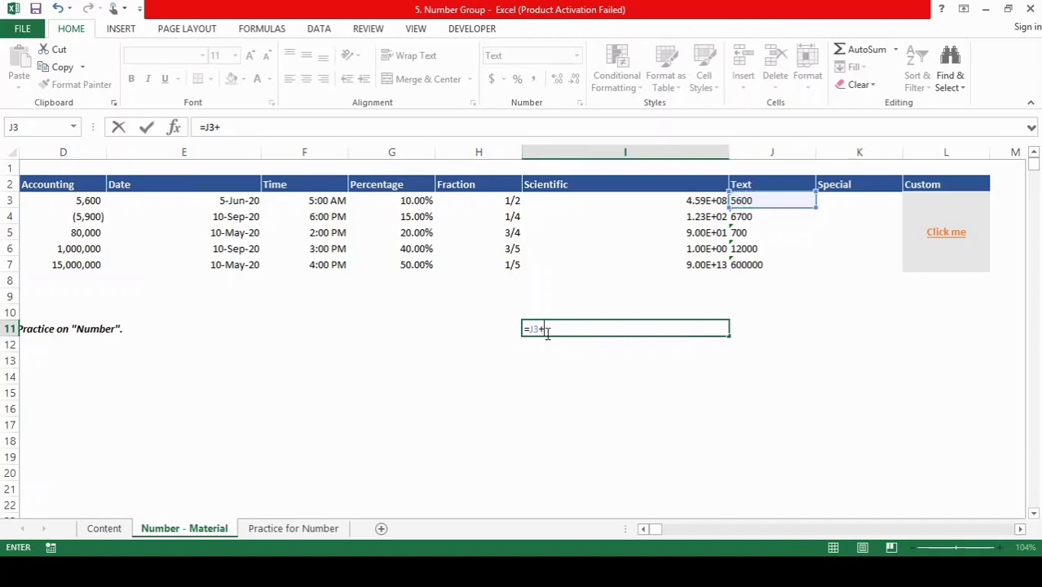
click(757, 217)
key(Return)
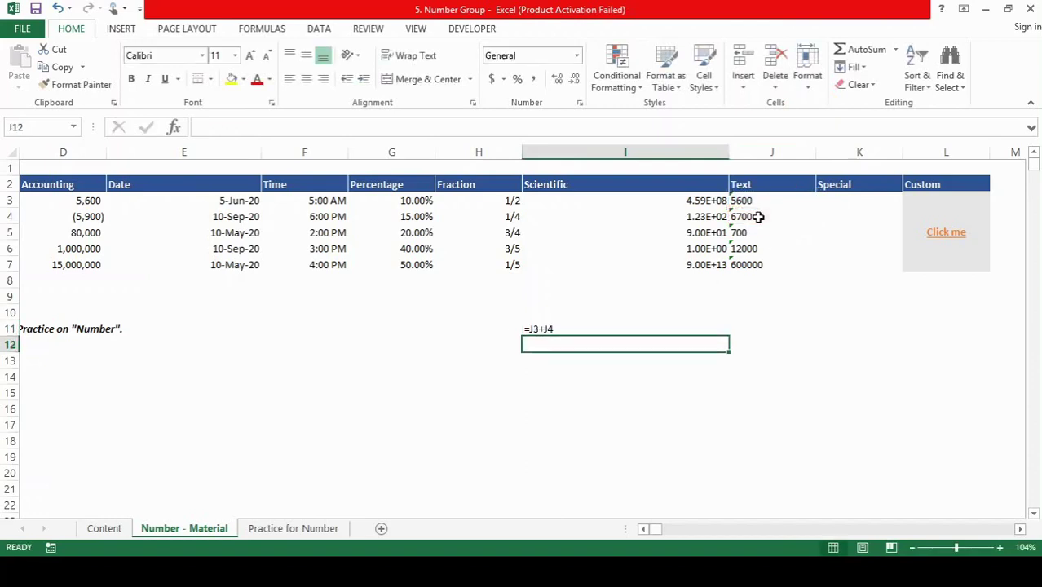
key(Up)
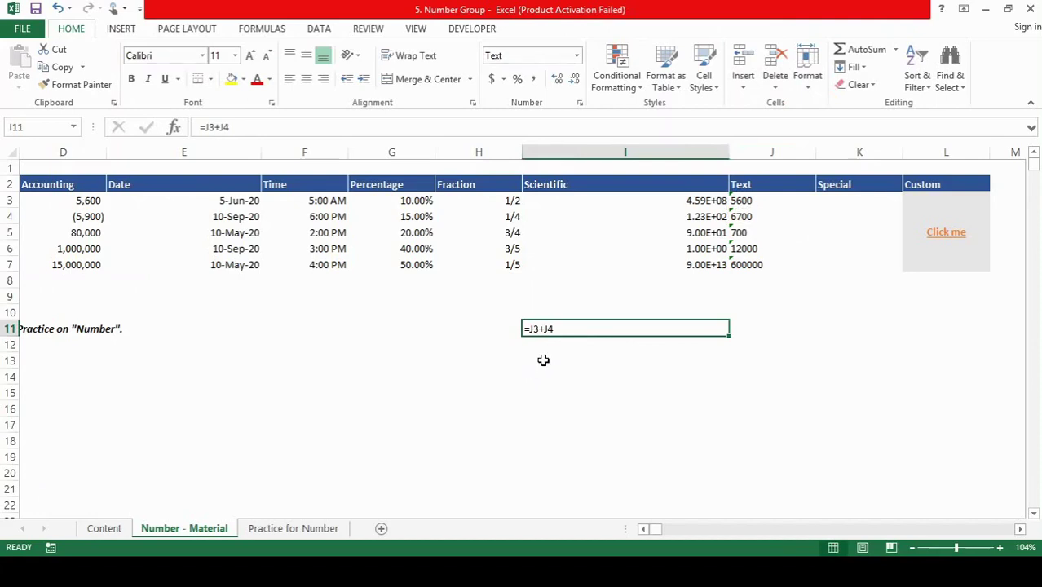
Step: Format cells K3:K7 with the Special category's Phone Number type
drag(767, 202, 768, 261)
click(847, 203)
key(shift+Down)
key(shift+Down)
key(shift+Down)
key(shift+Down)
key(ctrl+1)
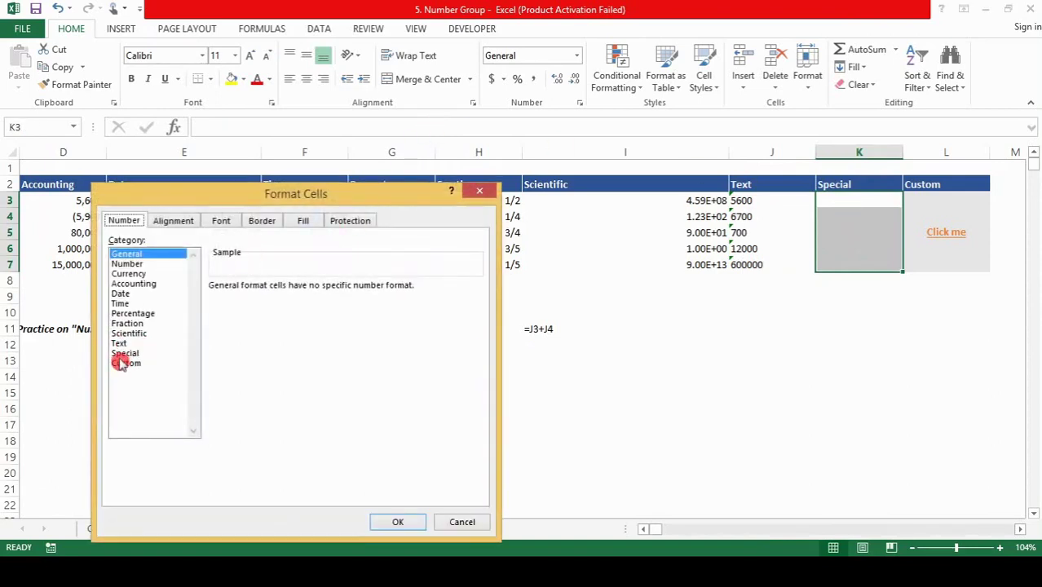
click(123, 355)
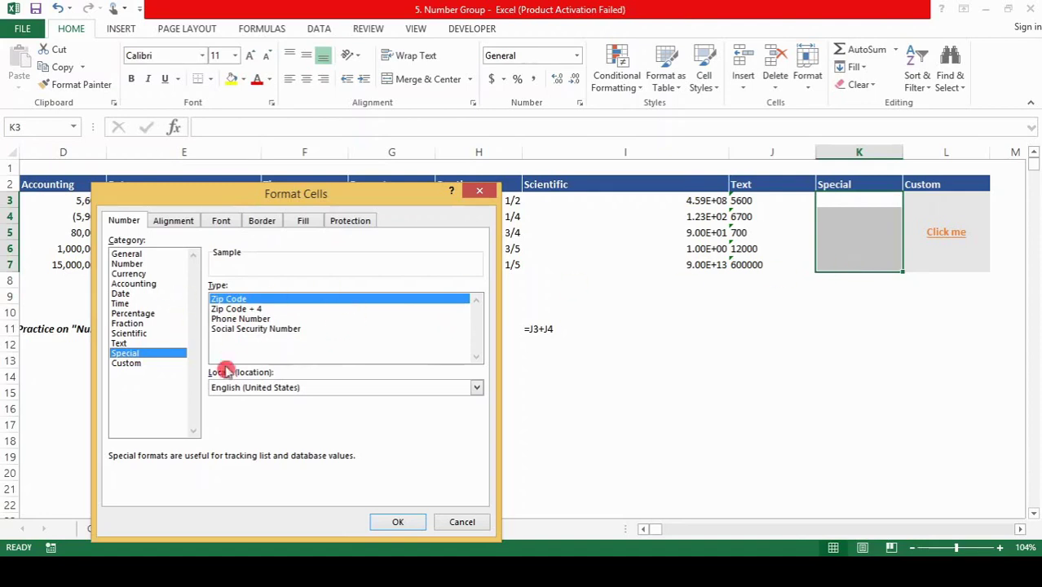
click(245, 319)
click(399, 522)
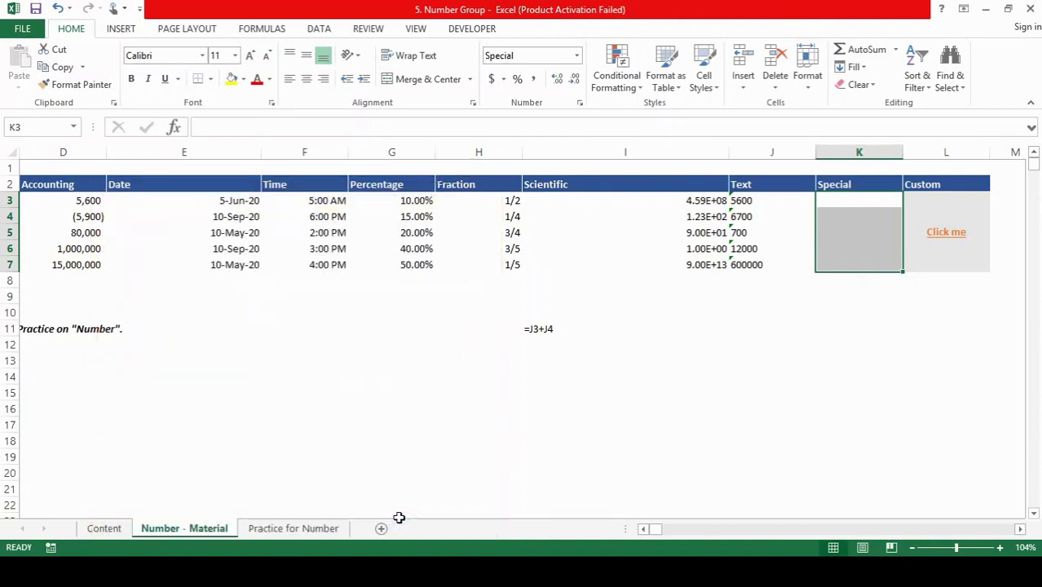
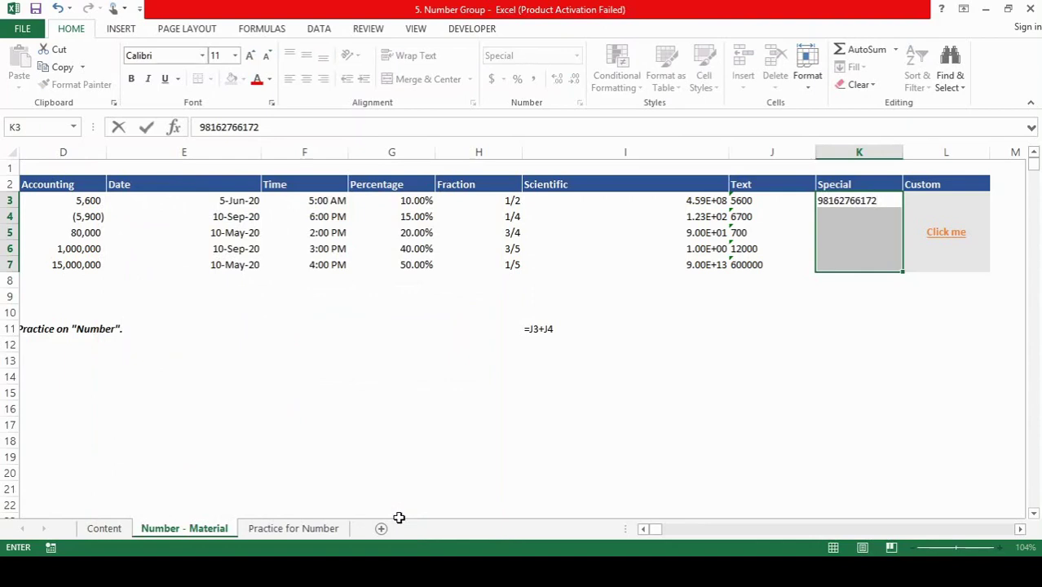
Step: Enter a phone number in K3 and another in K4, each shown in phone-number format
key(Return)
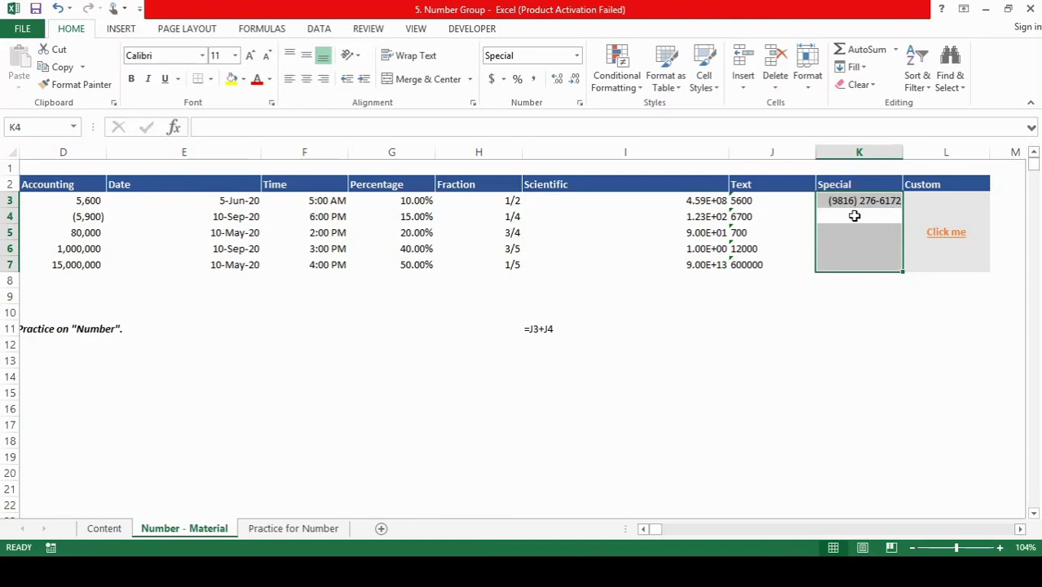
text(77) 777-77)
text(71)
key(Return)
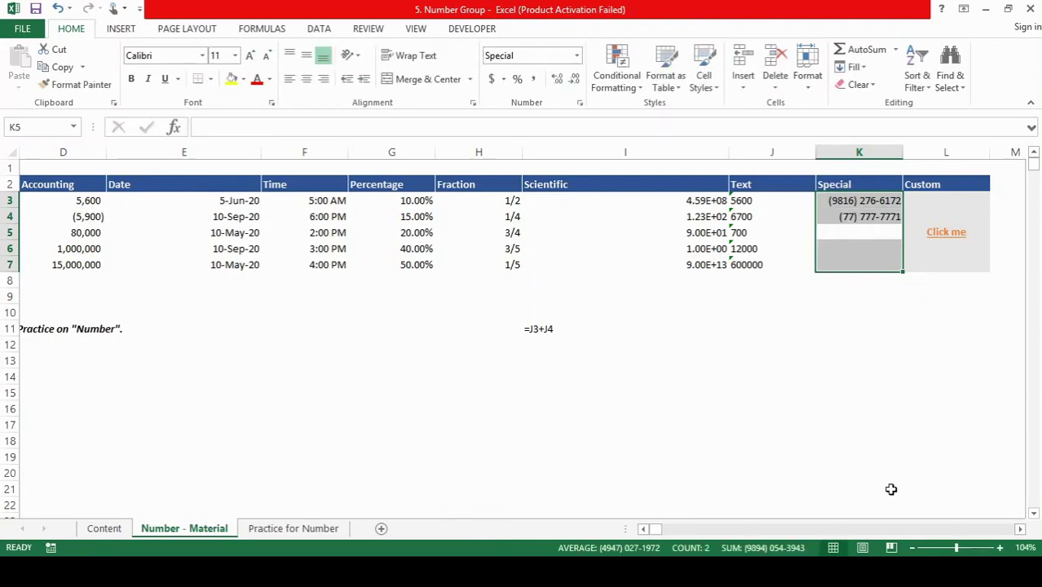